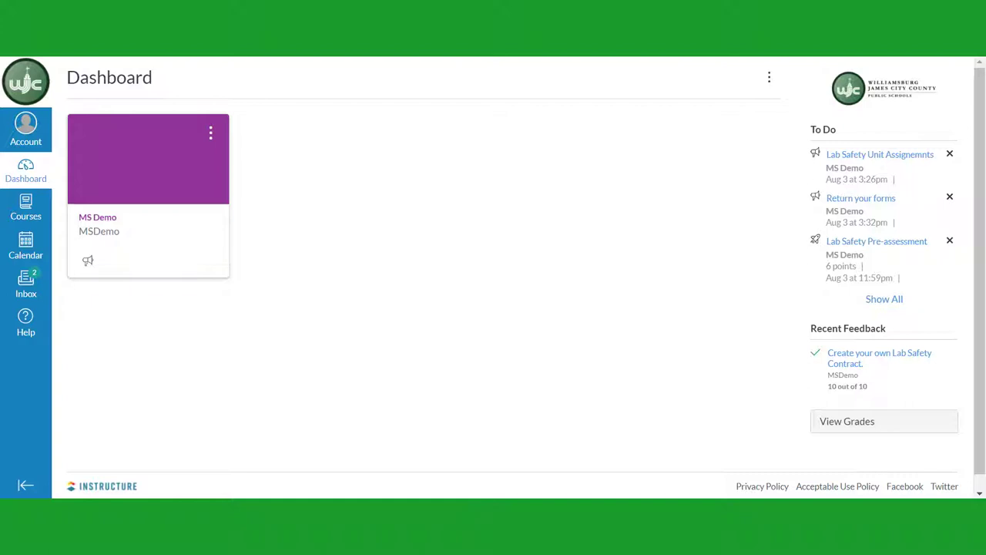
Open the MS Demo course's Modules page and scroll down to the Scientific Investigation Unit
{"action": "left_click", "coordinate": [142, 177]}
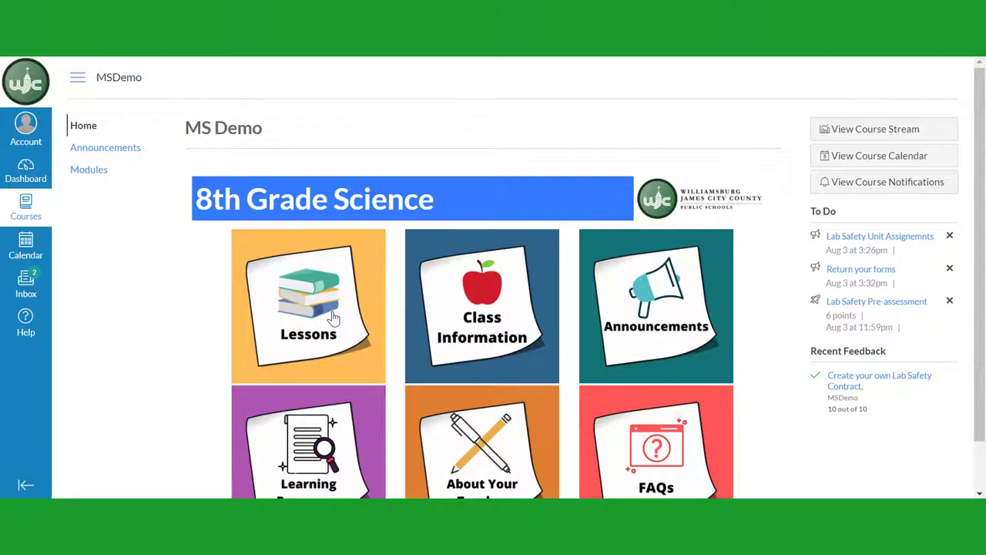
{"action": "left_click", "coordinate": [333, 318]}
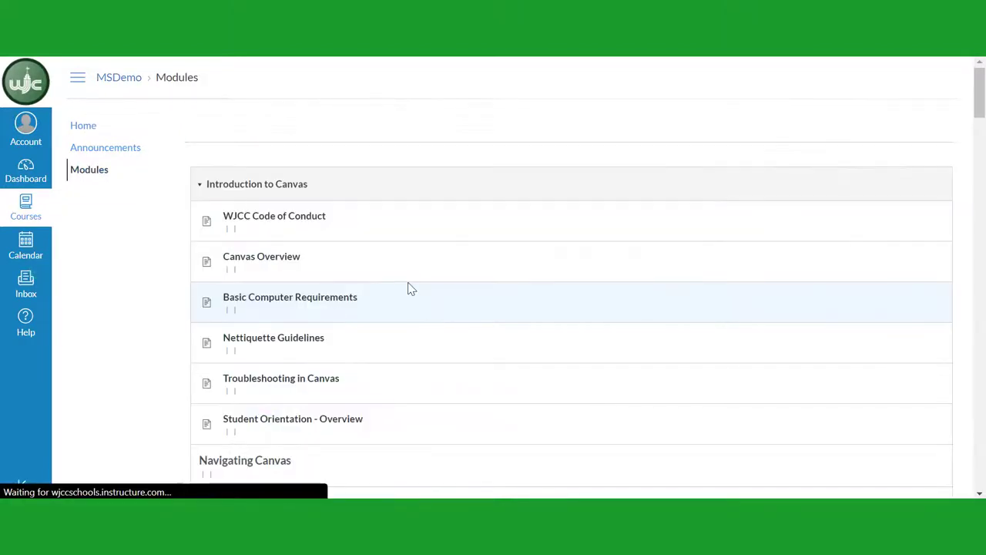
{"action": "scroll", "coordinate": [406, 282], "scroll_direction": "down", "scroll_amount": 7}
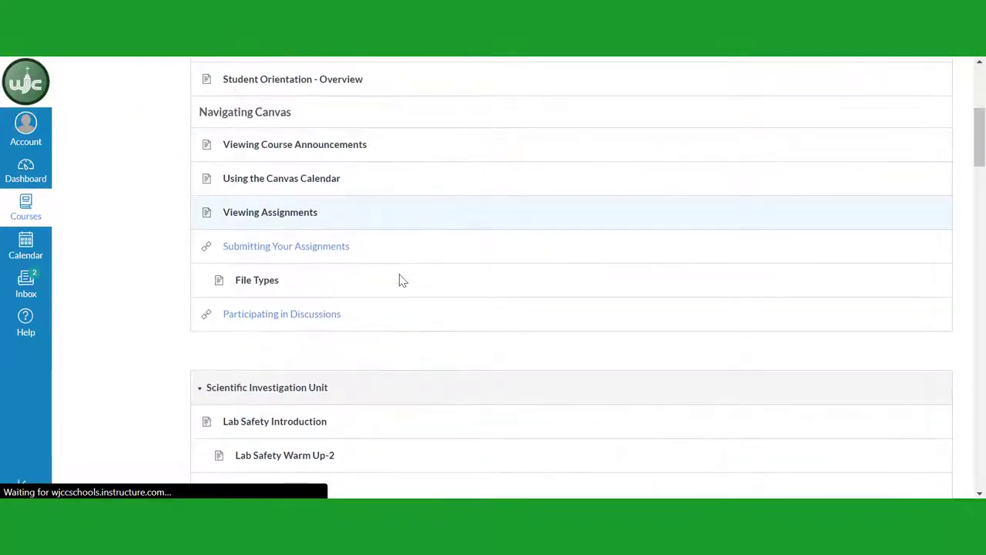
{"action": "scroll", "coordinate": [400, 280], "scroll_direction": "down", "scroll_amount": 2}
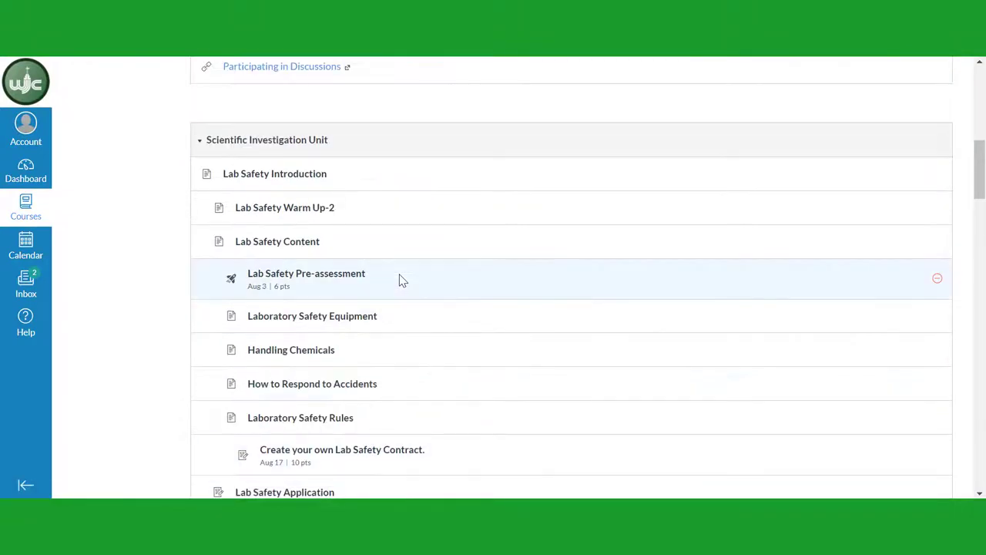
{"action": "scroll", "coordinate": [399, 279], "scroll_direction": "down", "scroll_amount": 5}
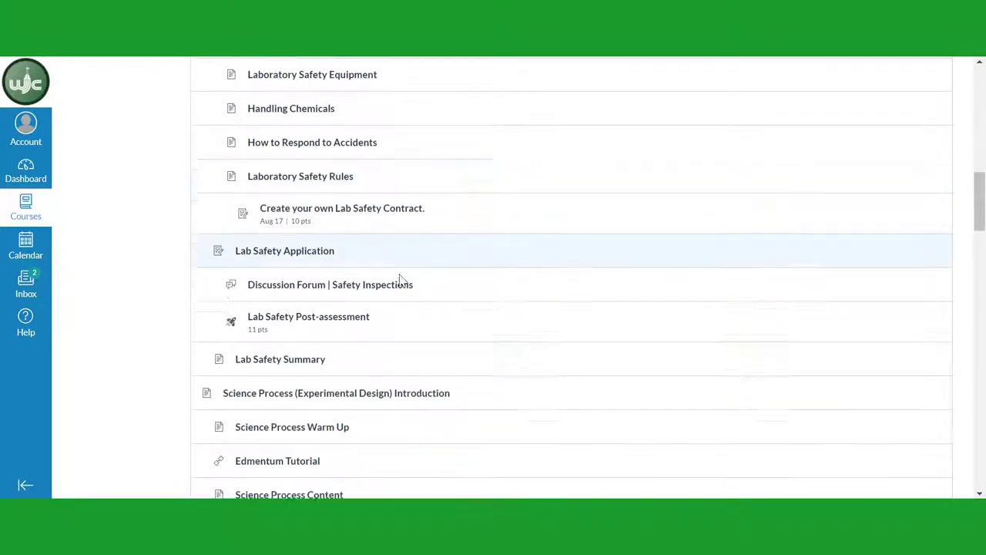
{"action": "scroll", "coordinate": [399, 280], "scroll_direction": "down", "scroll_amount": 1}
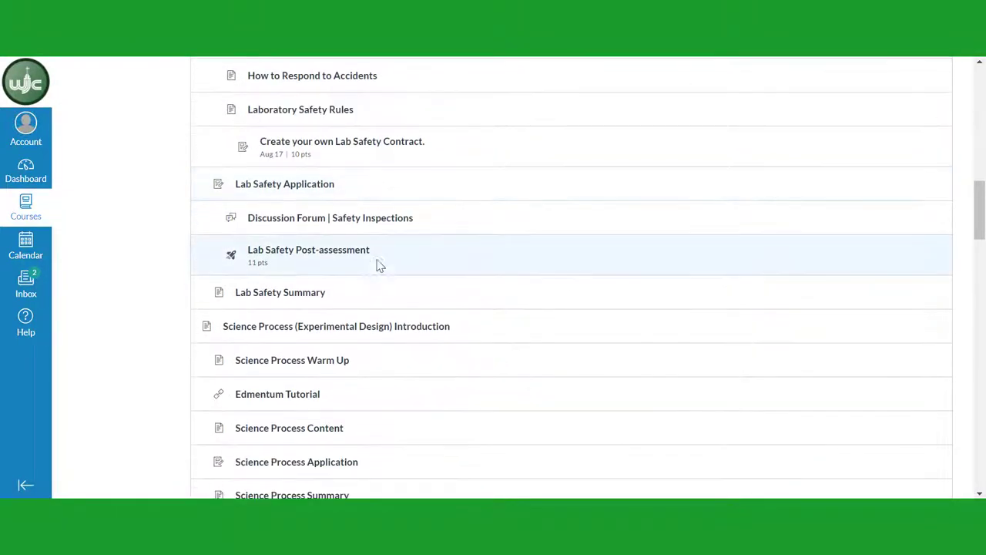
Open the Lab Safety Post-assessment and resume the existing attempt
{"action": "left_click", "coordinate": [318, 254]}
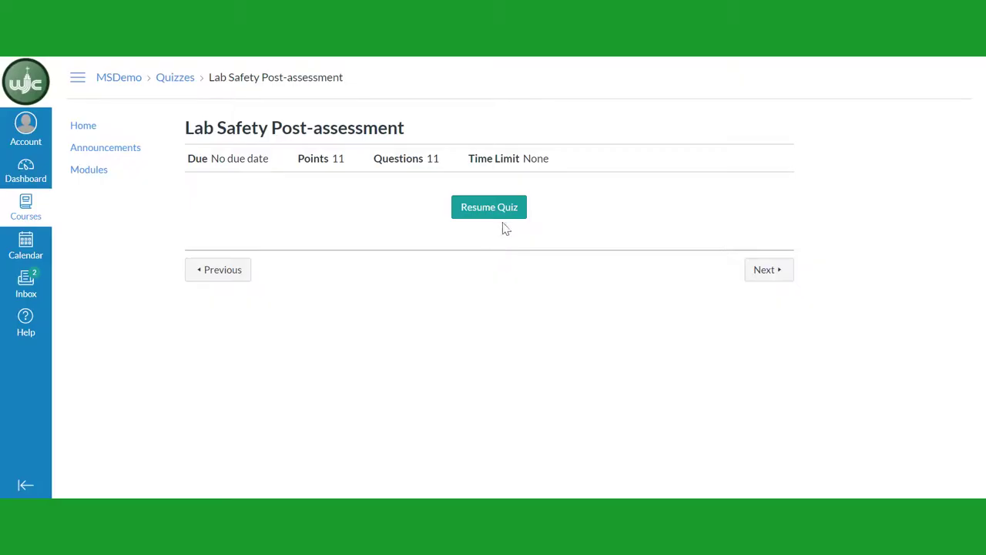
{"action": "left_click", "coordinate": [508, 208]}
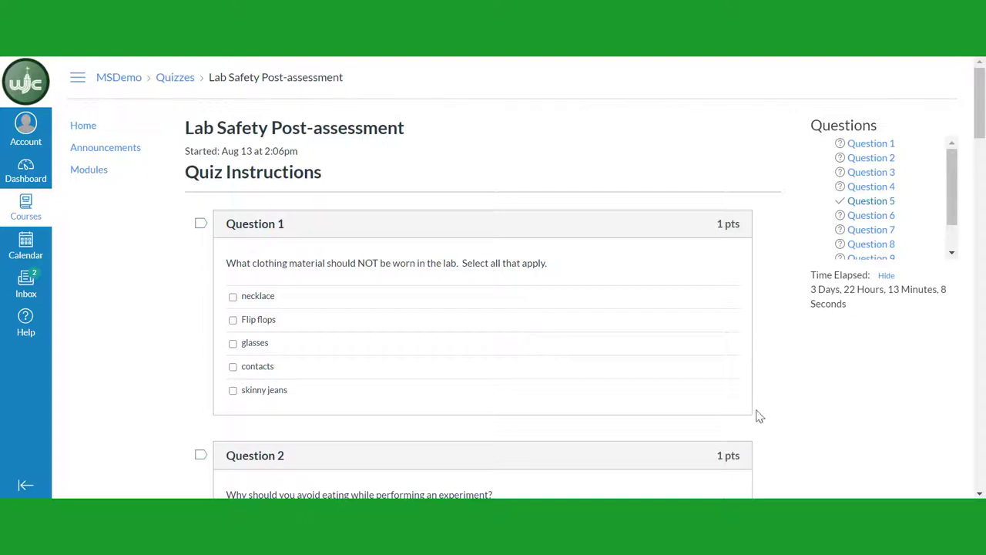
Check necklace, Flip flops and contacts as the Question 1 answers
{"action": "left_click", "coordinate": [867, 218]}
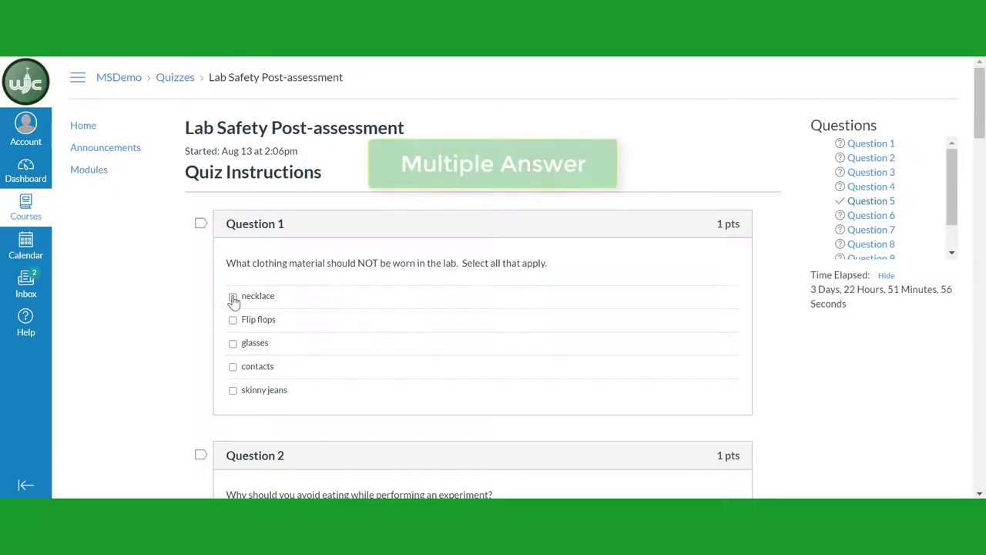
{"action": "left_click", "coordinate": [74, 236]}
{"action": "left_click", "coordinate": [233, 319]}
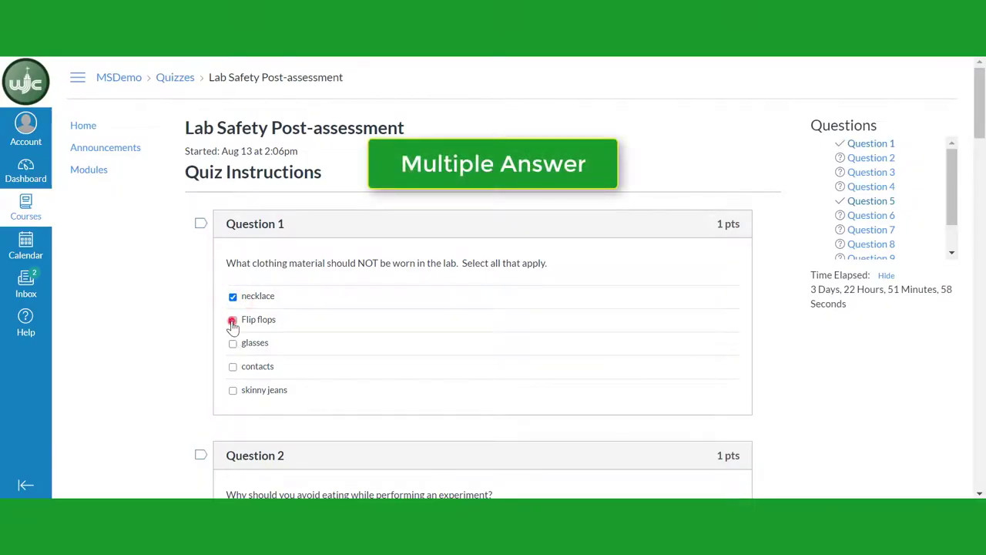
{"action": "left_click", "coordinate": [232, 366]}
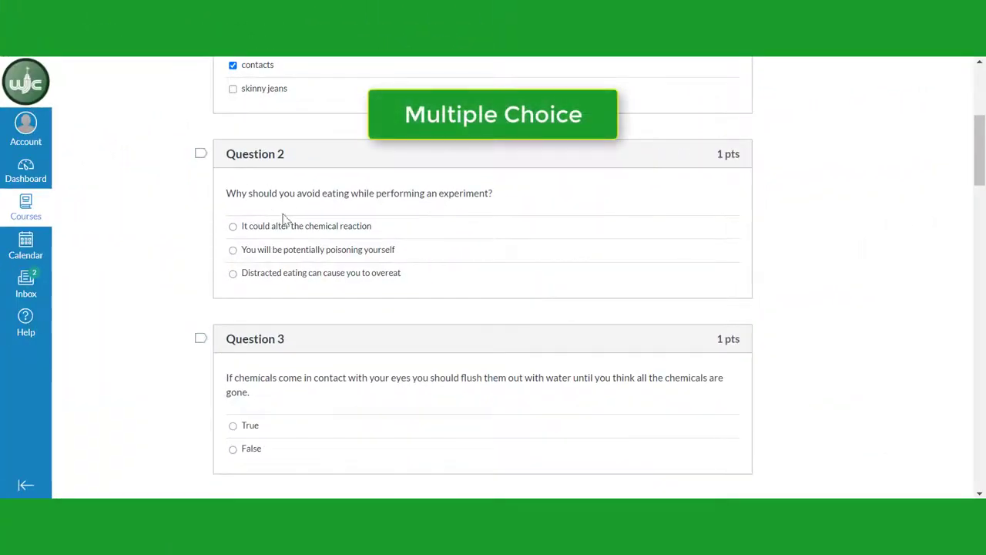
Choose 'You will be potentially poisoning yourself' for Question 2 and enter Eye Wash in Question 4
{"action": "left_click", "coordinate": [233, 251]}
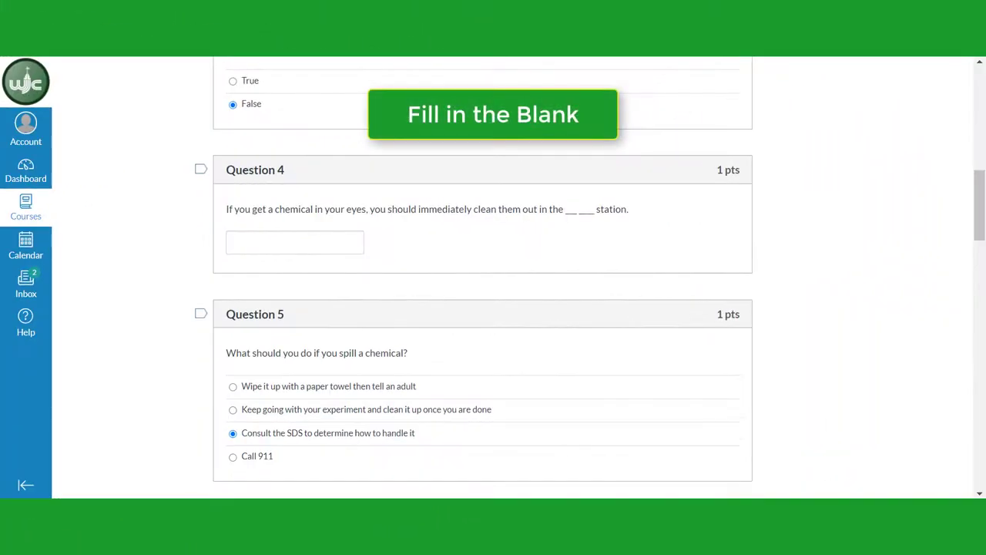
{"action": "left_click", "coordinate": [229, 241]}
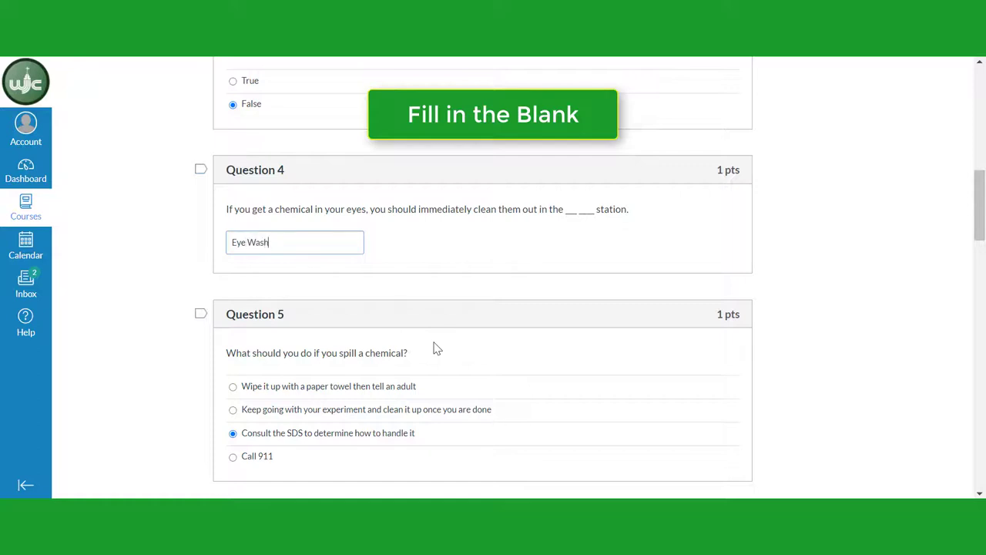
{"action": "type", "text": "Eye Wash"}
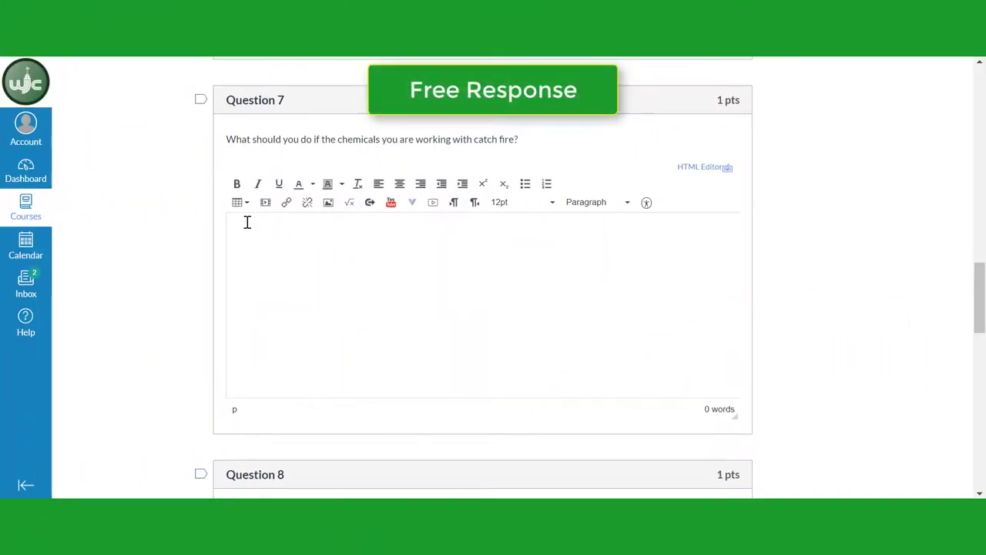
Type 'Clear away from the area and tell the teaher. The teacher will put it out' for Question 7
{"action": "left_click", "coordinate": [246, 222]}
{"action": "type", "text": "Clear away from the area and tell the teah"}
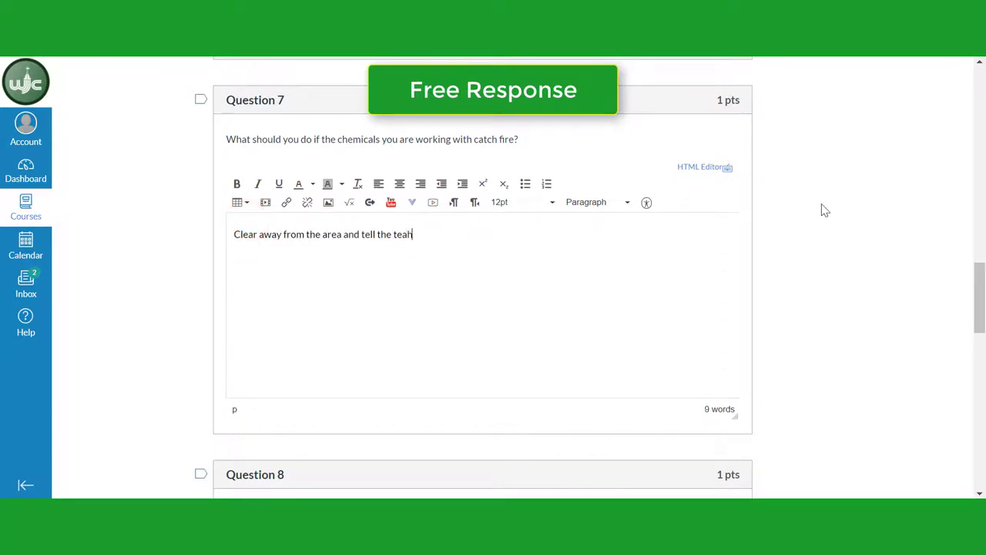
{"action": "type", "text": "er. The teacher will put it out"}
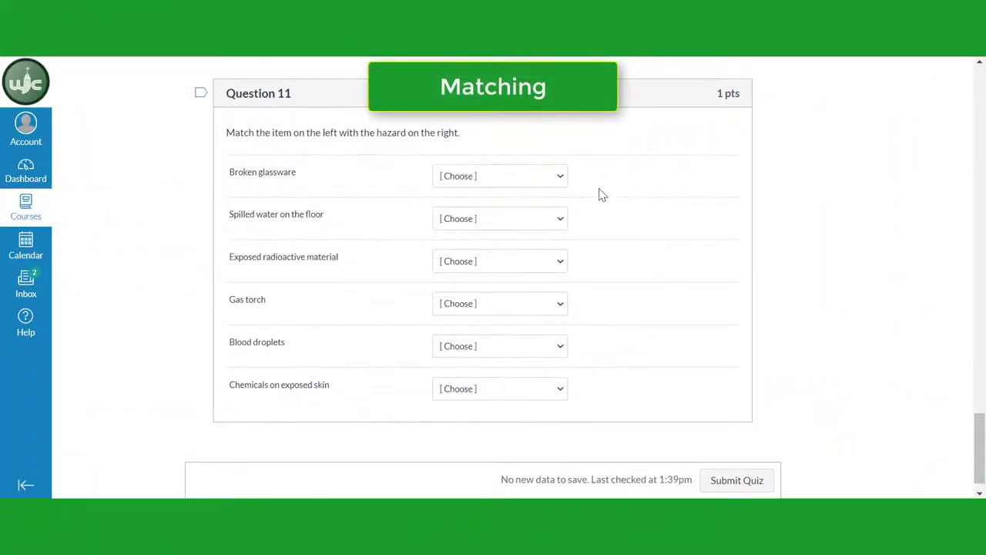
In Question 11, match Broken glassware to Cuts, Spilled water to Slipping and falling, radioactive material to Cancer from radiation
{"action": "left_click", "coordinate": [562, 178]}
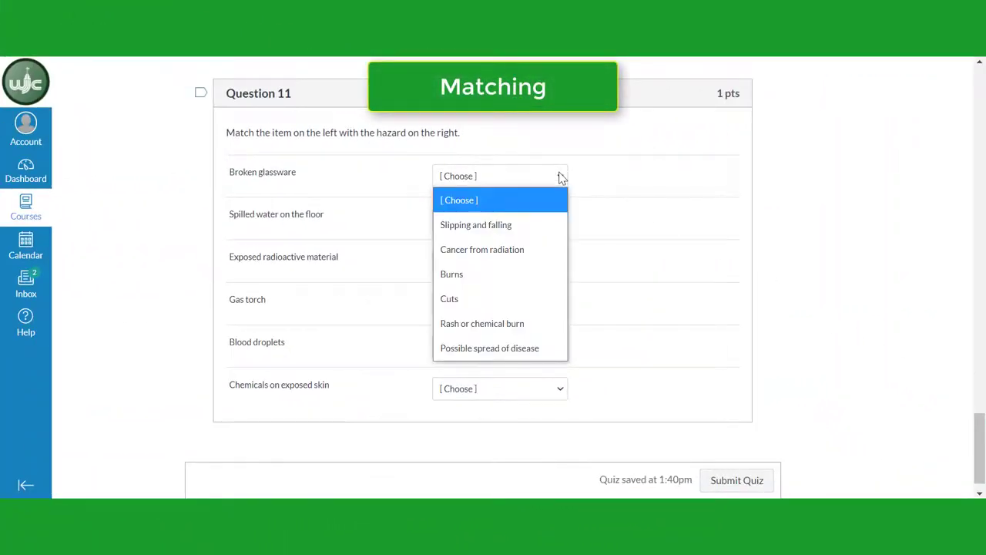
{"action": "left_click", "coordinate": [487, 303]}
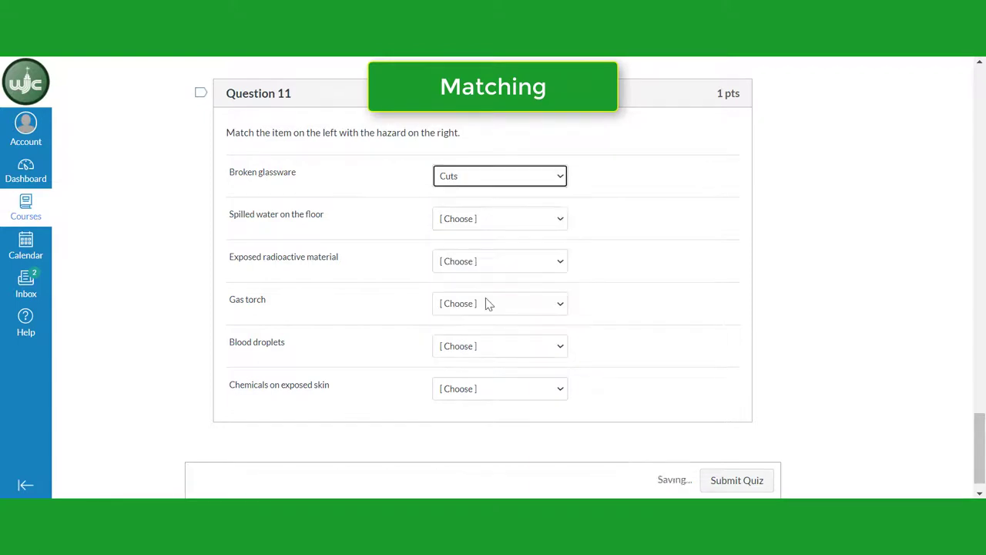
{"action": "left_click", "coordinate": [562, 221]}
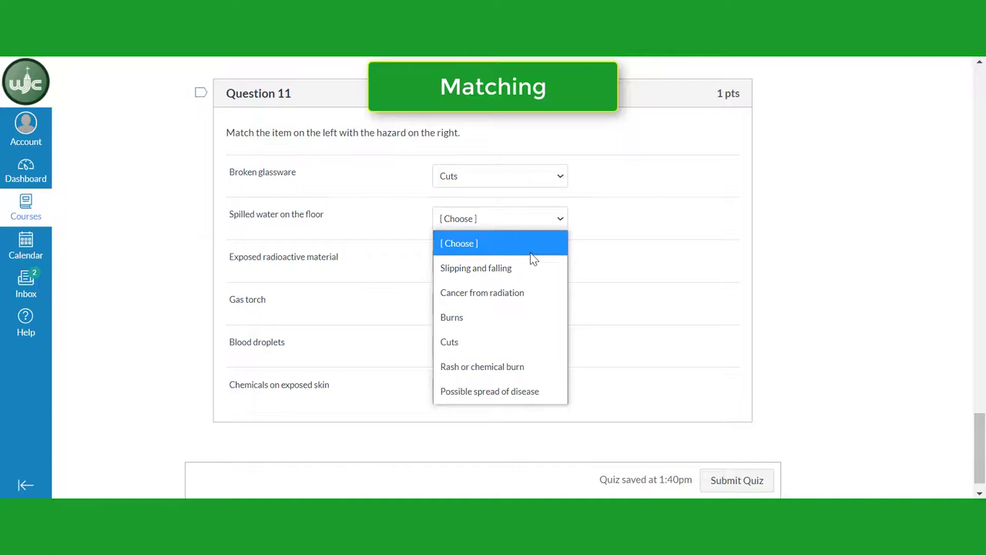
{"action": "left_click", "coordinate": [514, 276]}
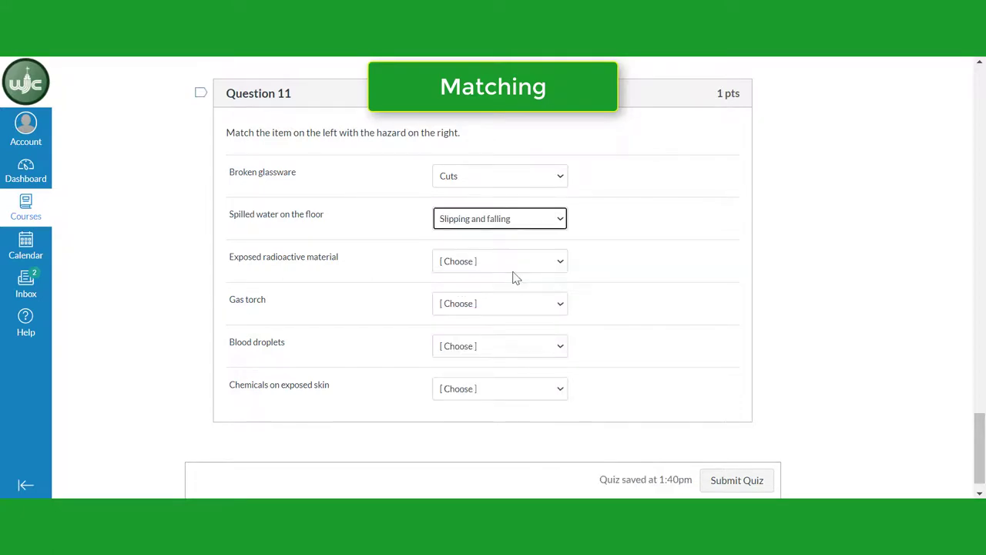
{"action": "left_click", "coordinate": [560, 264]}
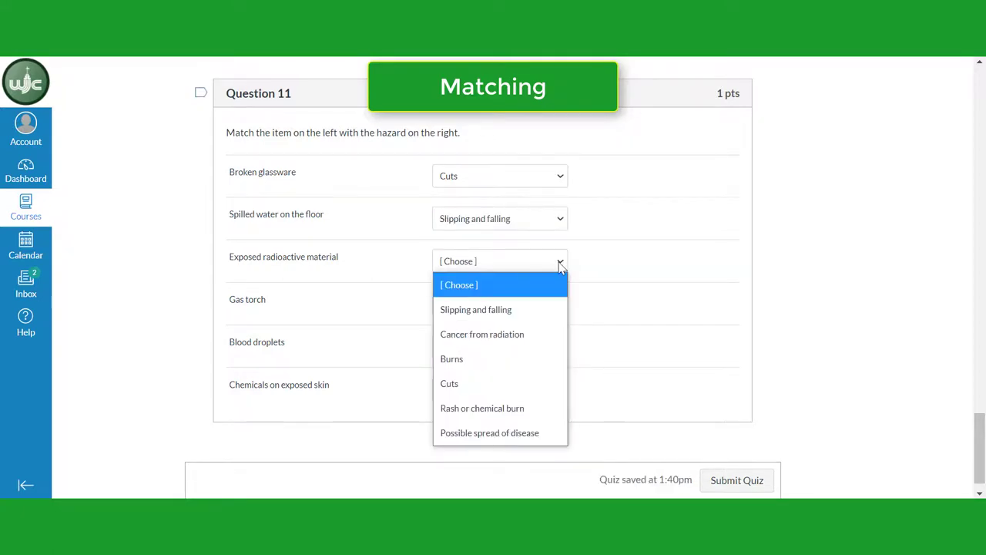
{"action": "left_click", "coordinate": [521, 335]}
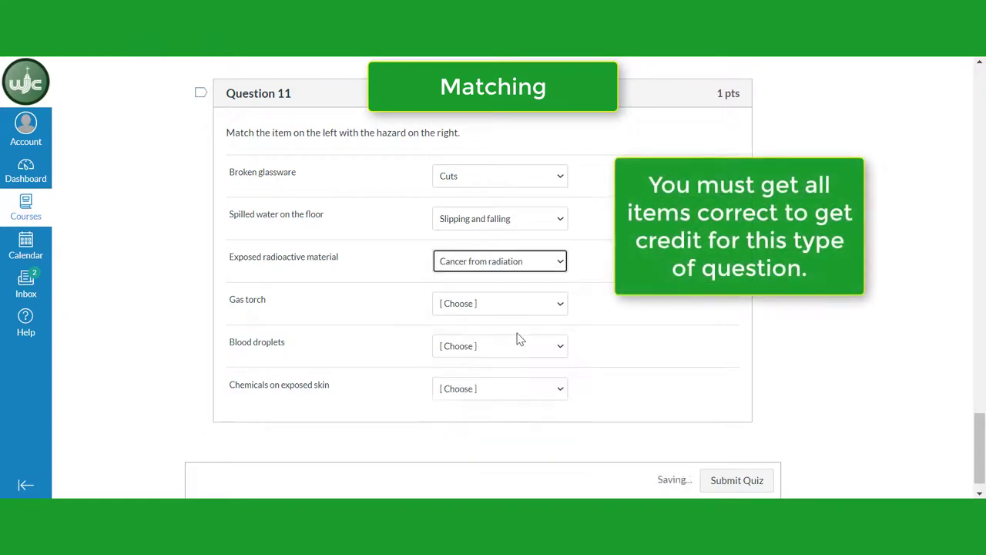
{"action": "left_click", "coordinate": [563, 306]}
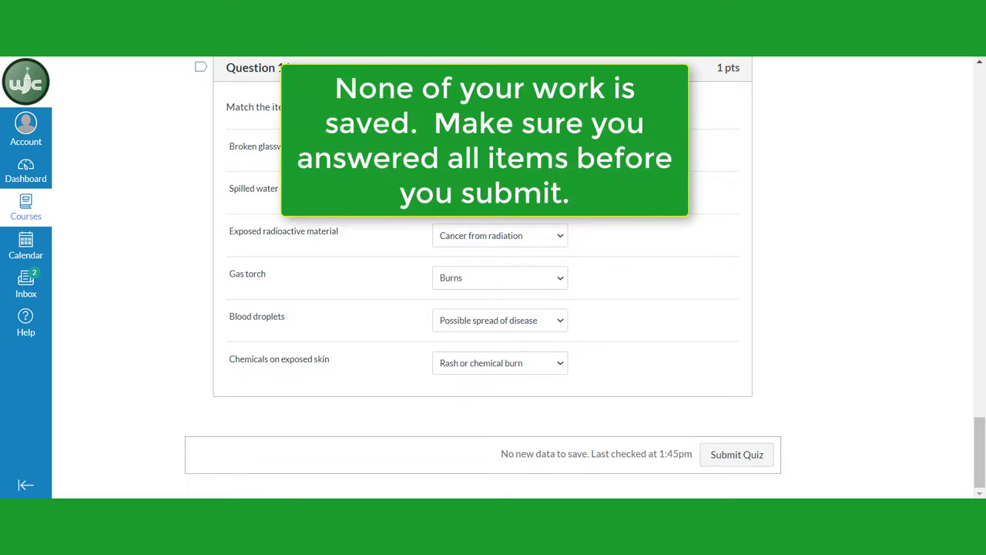
Find Question 9 in the Questions sidebar and select True
{"action": "scroll", "coordinate": [978, 458], "scroll_direction": "up", "scroll_amount": 15}
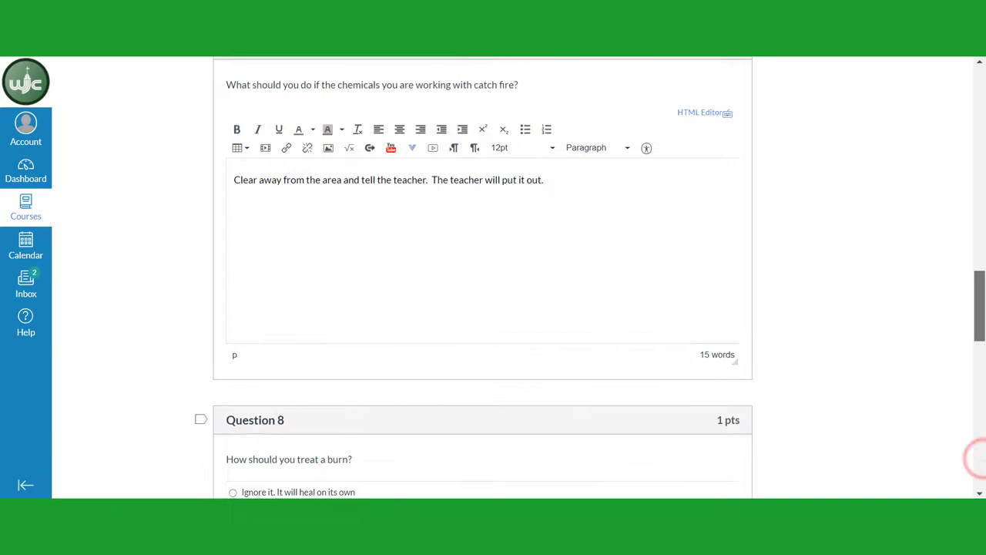
{"action": "scroll", "coordinate": [975, 458], "scroll_direction": "up", "scroll_amount": 20}
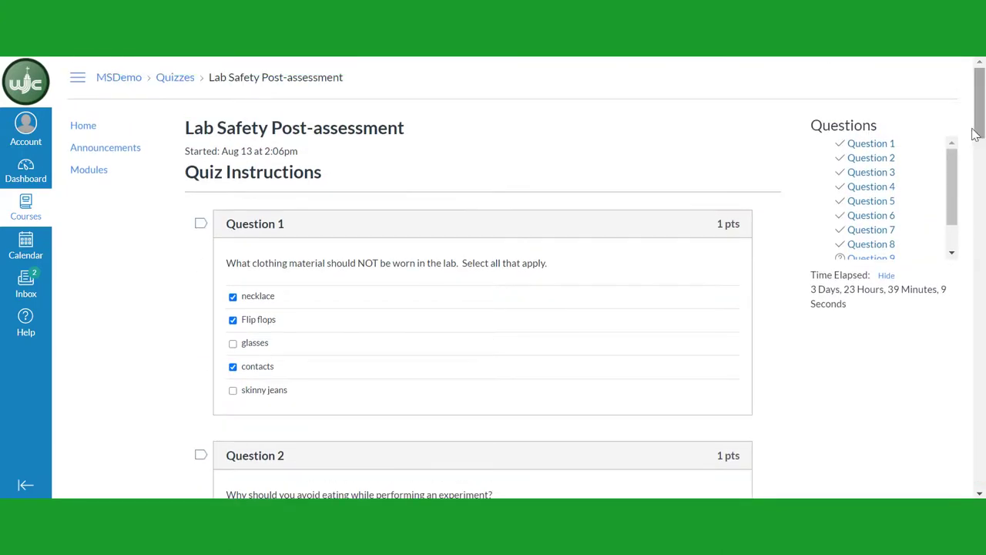
{"action": "left_click_drag", "start_coordinate": [948, 172], "coordinate": [950, 193]}
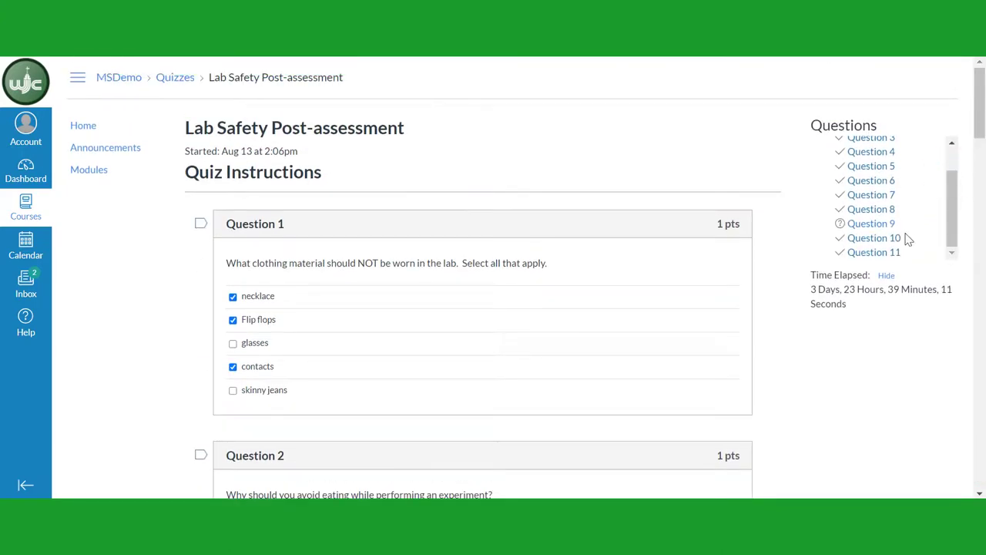
{"action": "left_click", "coordinate": [861, 225]}
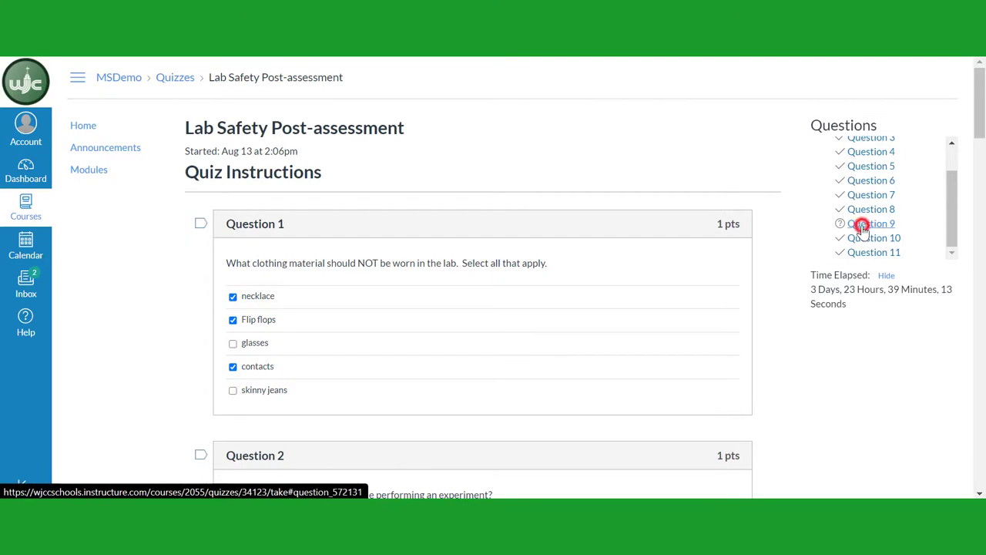
{"action": "left_click", "coordinate": [233, 305]}
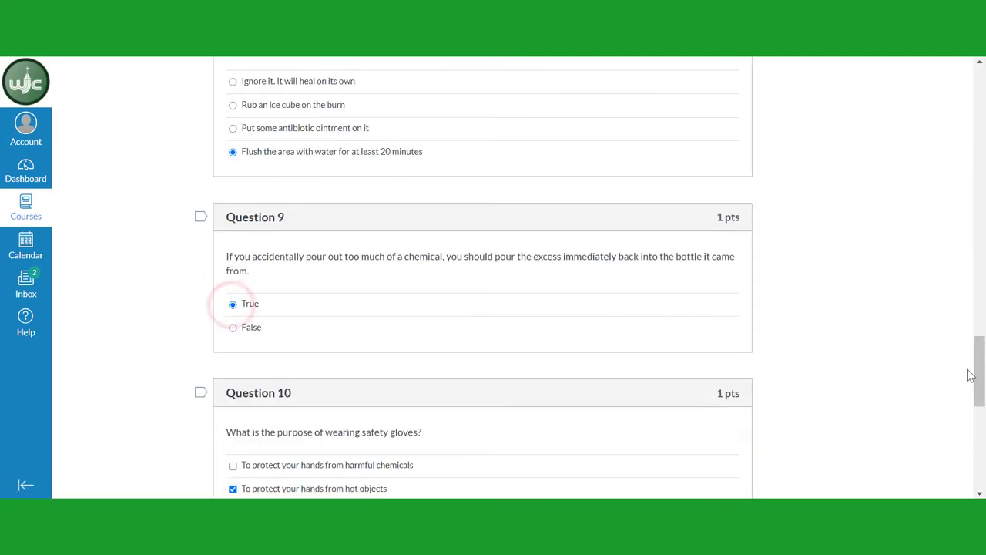
{"action": "left_click_drag", "start_coordinate": [973, 375], "coordinate": [975, 473]}
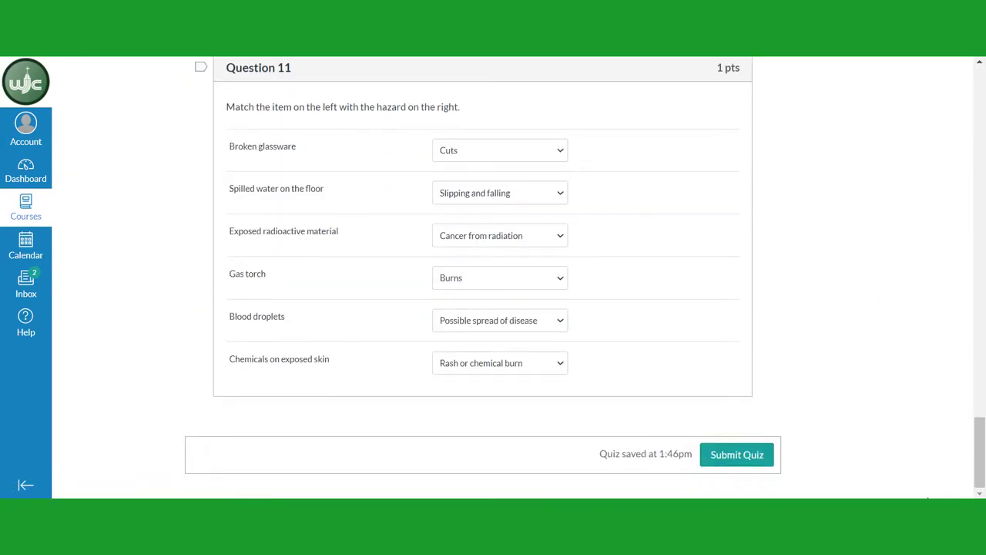
Submit the quiz with all eleven answers saved
{"action": "left_click", "coordinate": [737, 456]}
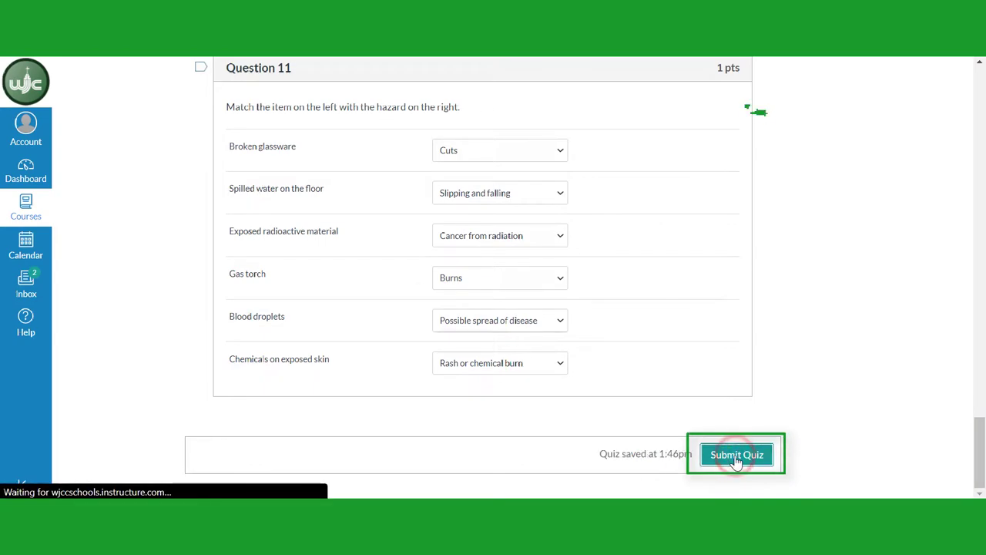